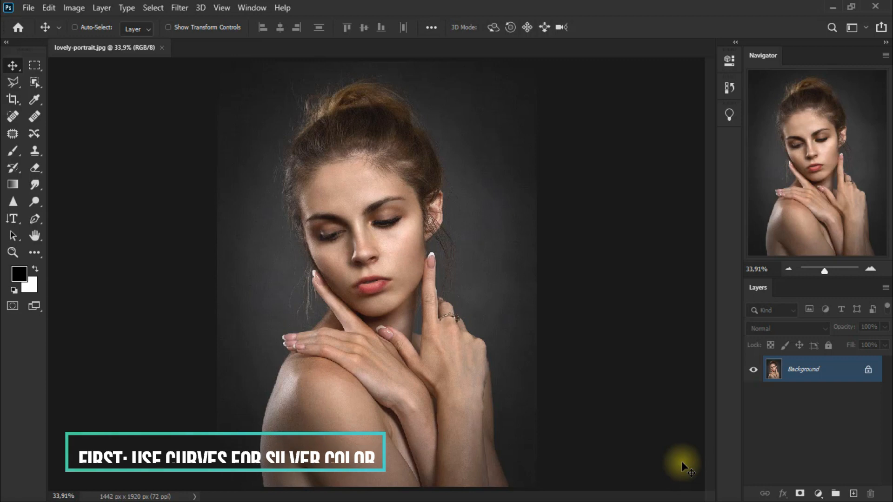
# Add a Curves adjustment layer and bend the RGB curve with three points, including one at input 59, output 129
pyautogui.click(819, 494)
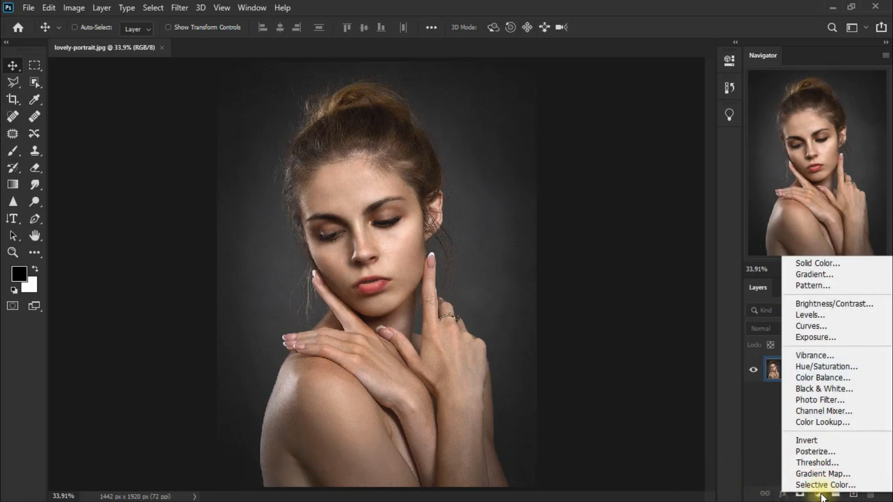
pyautogui.click(853, 328)
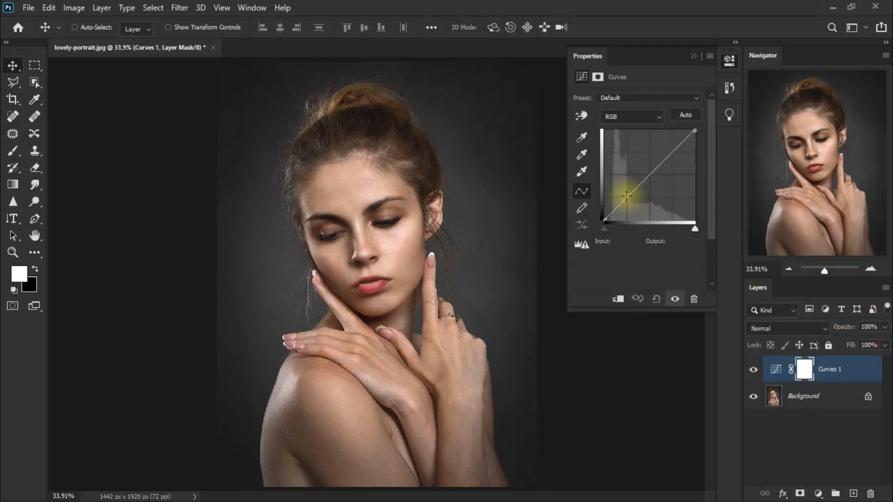
pyautogui.moveTo(627, 196); pyautogui.dragTo(686, 156)
pyautogui.moveTo(656, 184); pyautogui.dragTo(627, 172)
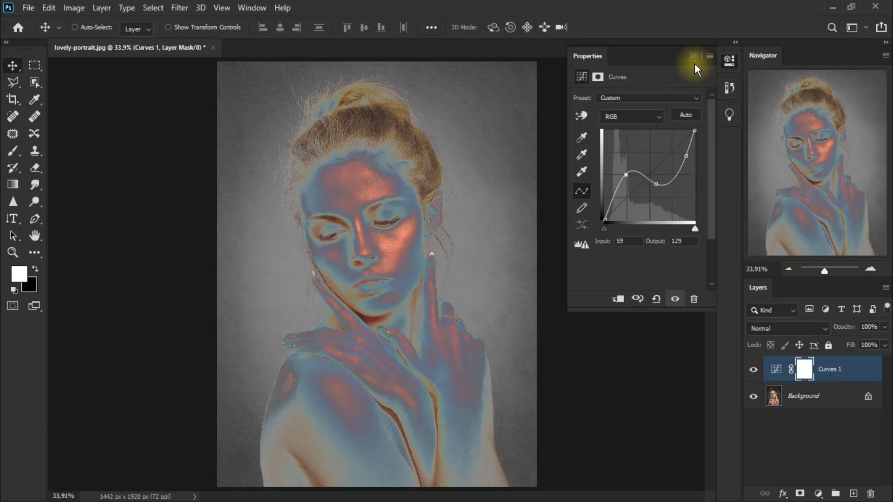
# Set the Curves layer's blending mode to Vivid Light and compare the portrait with and without it
pyautogui.click(789, 326)
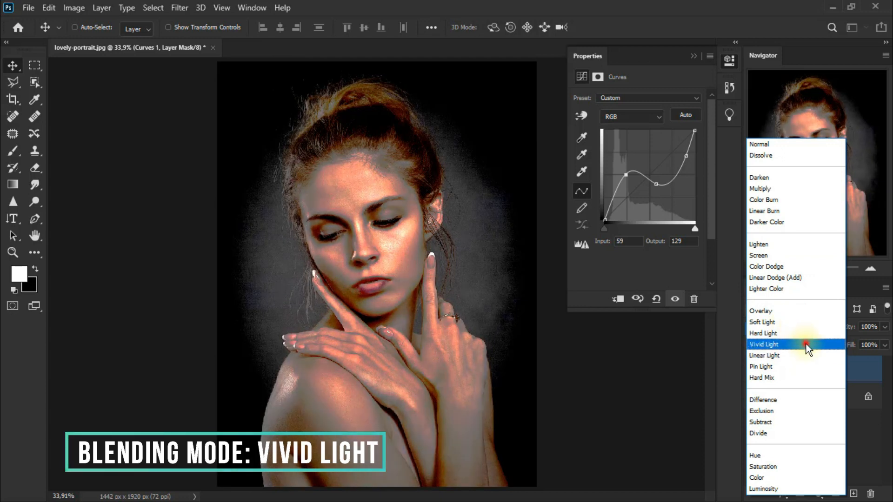
pyautogui.click(804, 345)
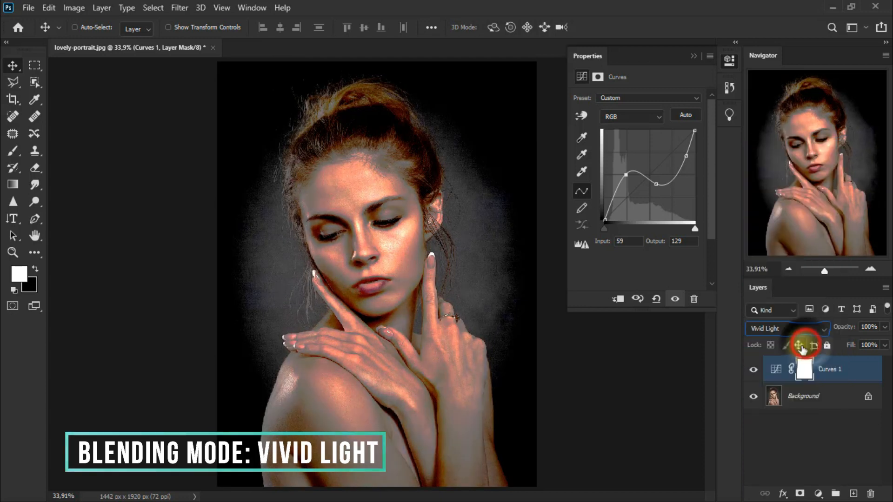
pyautogui.click(754, 370)
pyautogui.click(753, 370)
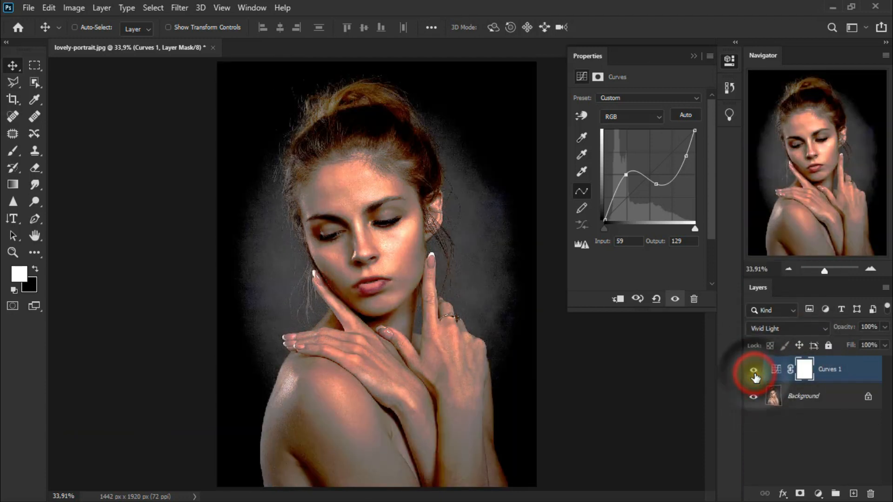
pyautogui.click(693, 58)
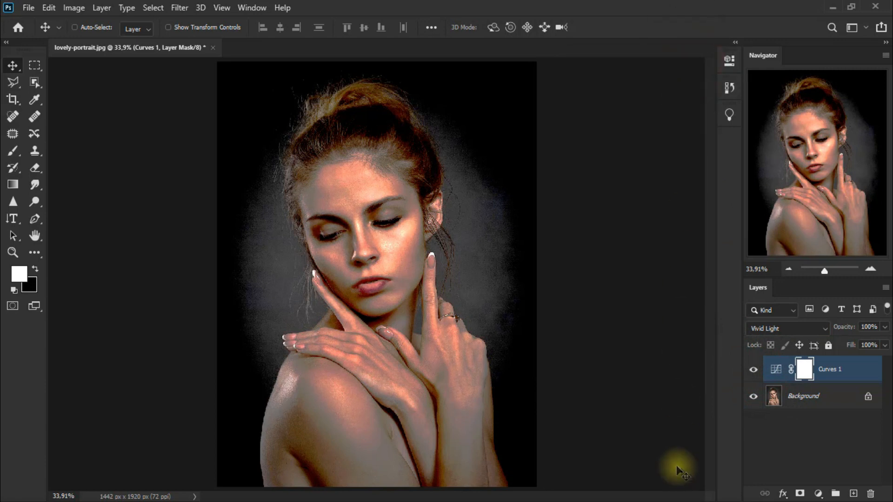
# Add a Black & White adjustment layer above the Curves layer using the Neutral Density preset
pyautogui.click(817, 494)
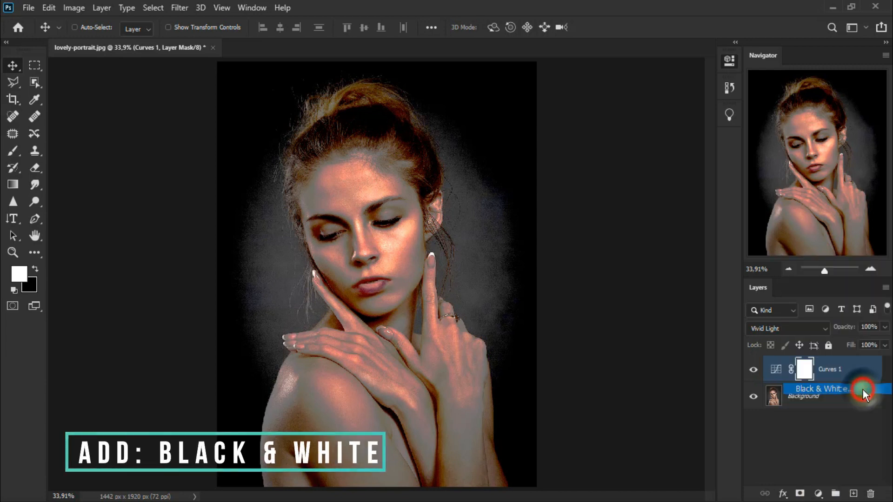
pyautogui.click(863, 390)
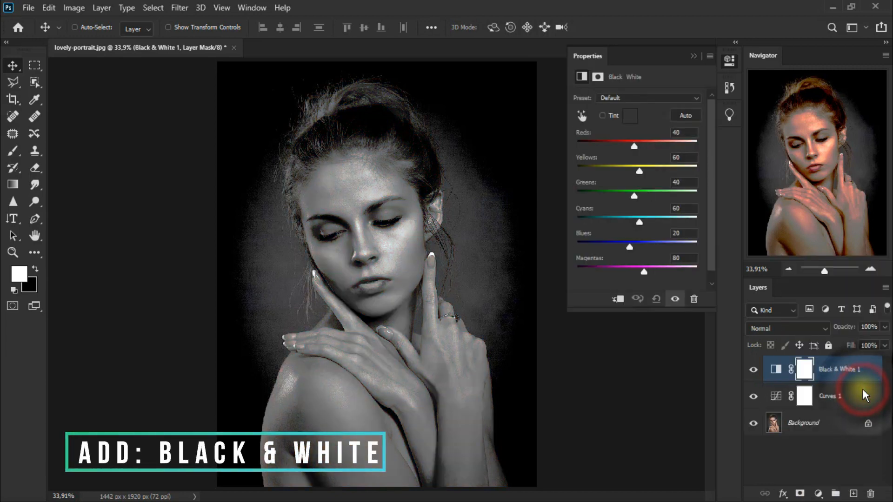
pyautogui.click(657, 98)
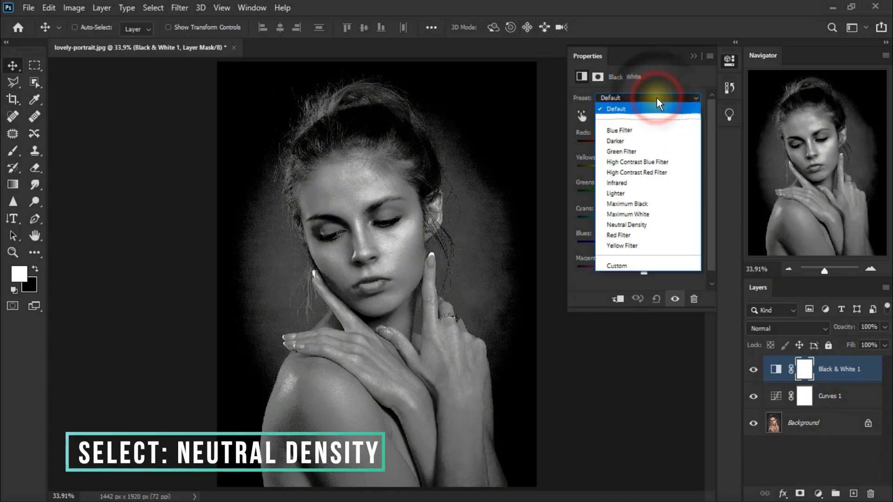
pyautogui.click(669, 228)
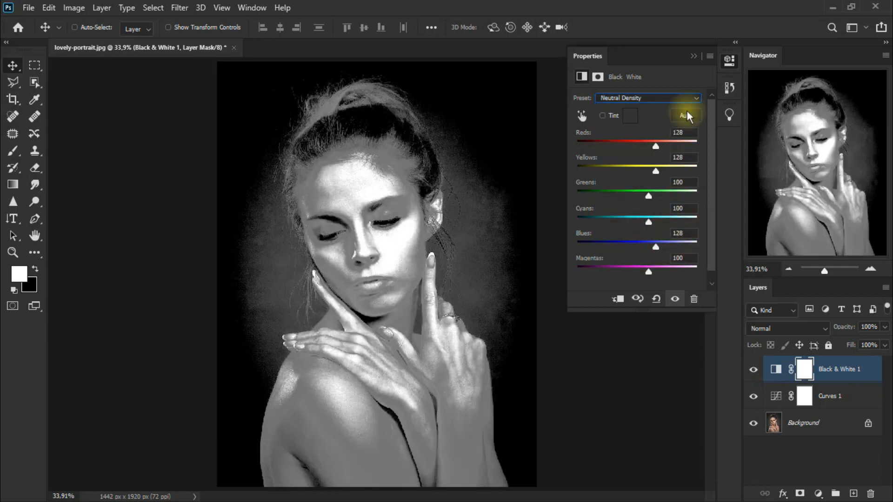
pyautogui.click(695, 56)
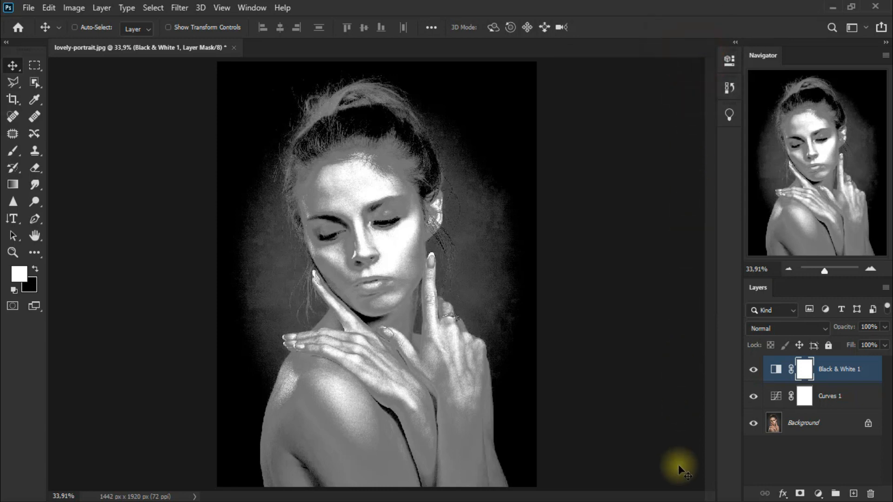
# Group the Curves and Black & White layers, name the group "Silver Skin", and check its effect on the portrait
pyautogui.keyDown('ctrl'); pyautogui.click(842, 403); pyautogui.keyUp('ctrl')
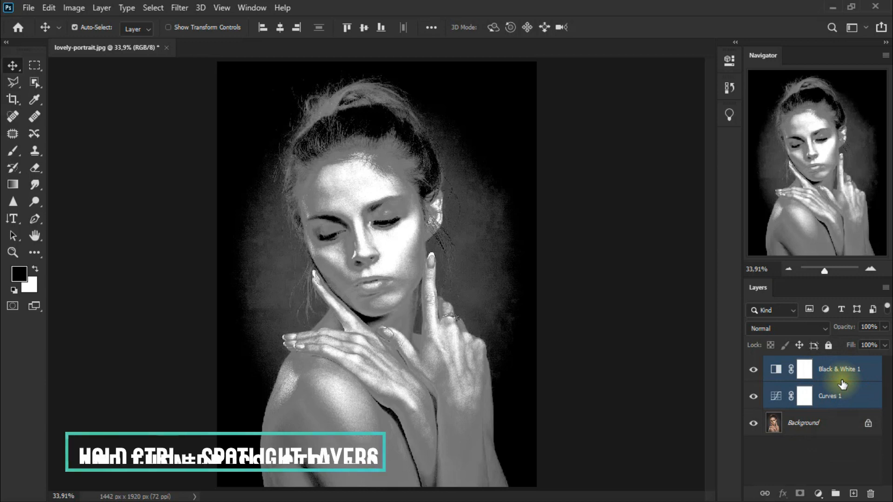
pyautogui.hotkey('ctrl', 'g')
pyautogui.click(801, 368)
pyautogui.doubleClick(801, 367)
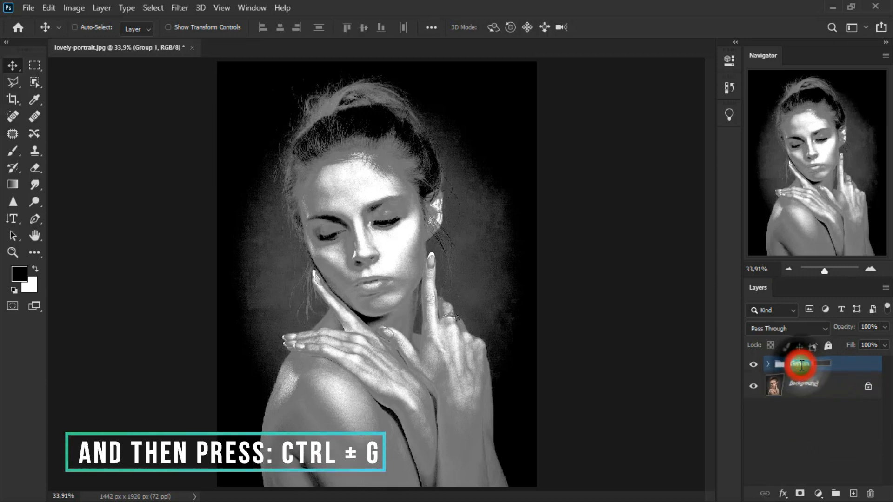
pyautogui.write('Silver Skin')
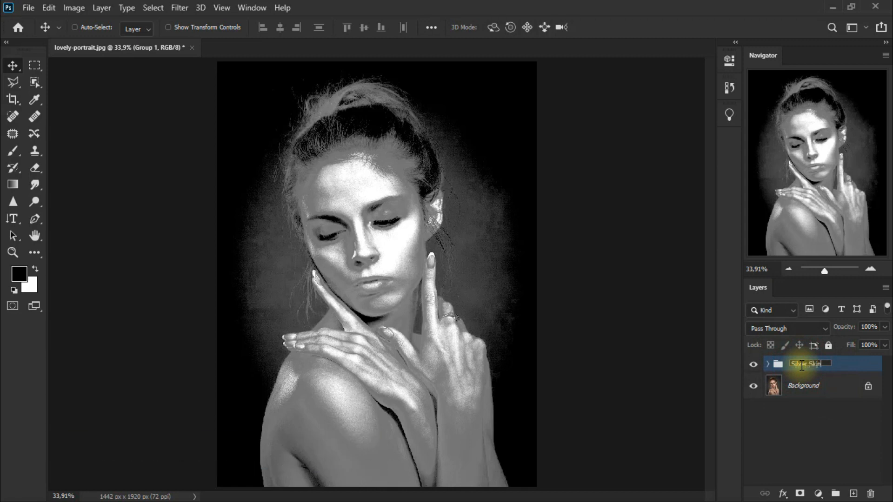
pyautogui.click(857, 367)
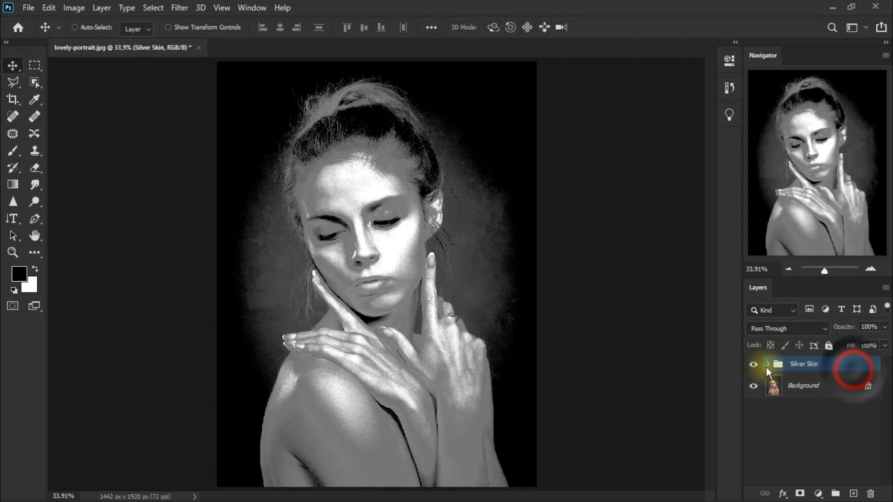
pyautogui.click(754, 365)
pyautogui.click(755, 367)
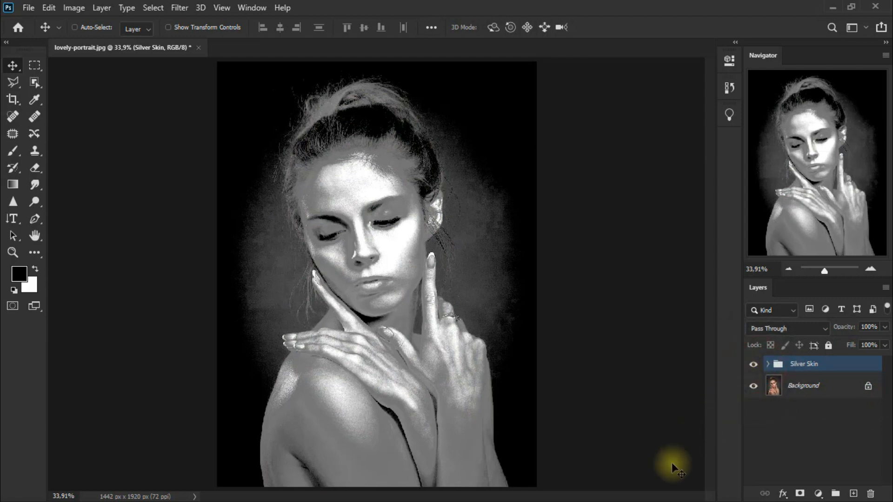
# Hide the Silver Skin group and select the woman on the Background layer with the Object Selection tool in Lasso mode
pyautogui.click(754, 367)
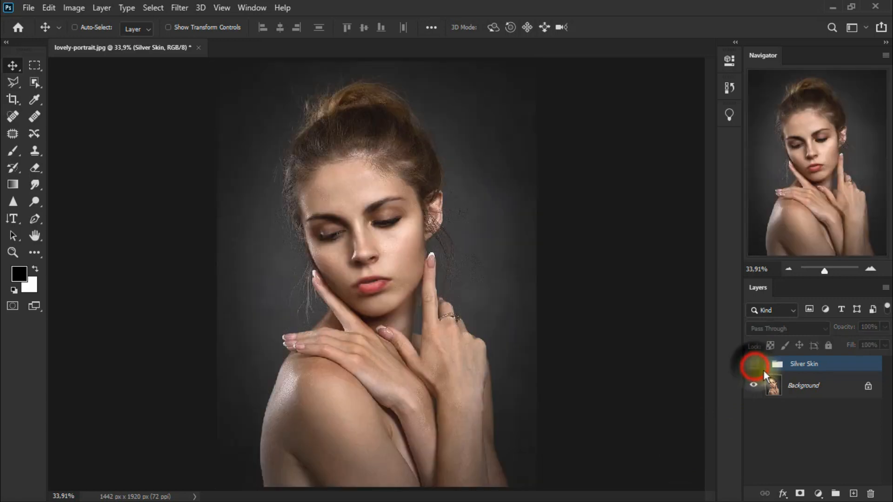
pyautogui.click(815, 395)
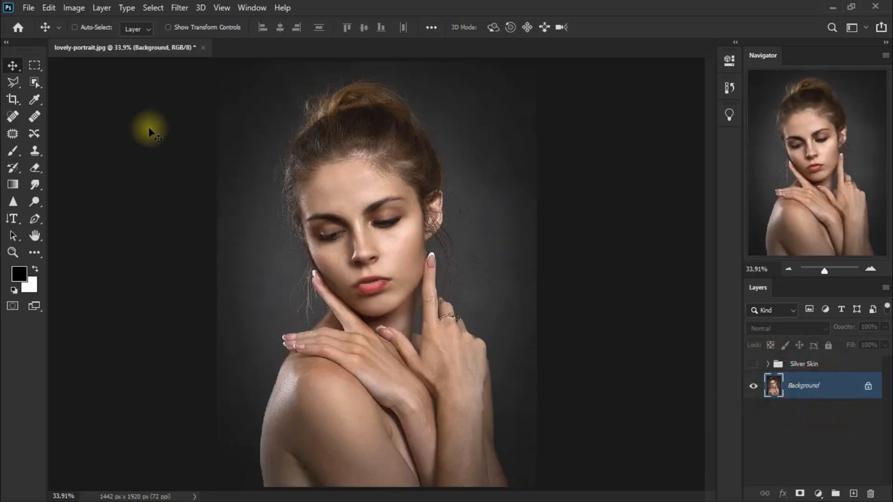
pyautogui.click(36, 83)
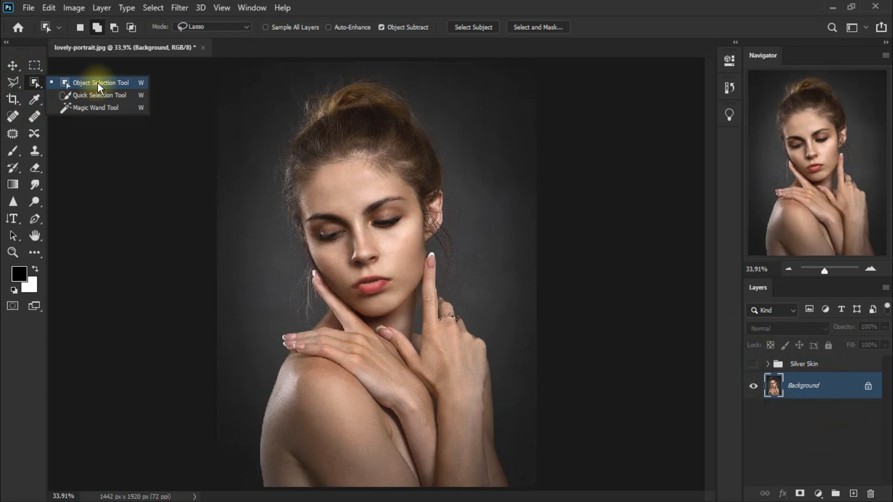
pyautogui.click(133, 82)
pyautogui.moveTo(303, 138)
pyautogui.mouseDown()
pyautogui.moveTo(278, 157)
pyautogui.moveTo(268, 203)
pyautogui.moveTo(292, 257)
pyautogui.moveTo(252, 385)
pyautogui.moveTo(259, 498)
pyautogui.moveTo(525, 493)
pyautogui.moveTo(520, 330)
pyautogui.moveTo(484, 245)
pyautogui.moveTo(481, 120)
pyautogui.moveTo(463, 87)
pyautogui.moveTo(427, 73)
pyautogui.moveTo(351, 71)
pyautogui.moveTo(313, 105)
pyautogui.moveTo(303, 138)
pyautogui.mouseUp()
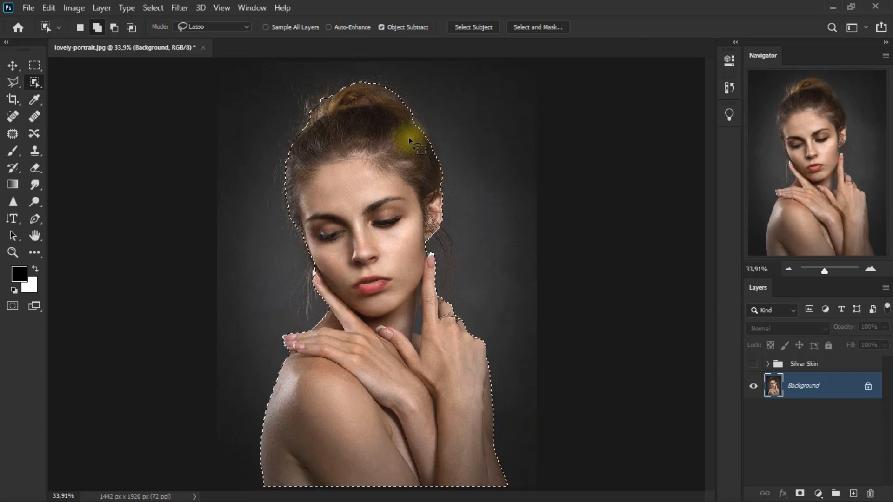
# Show the Silver Skin group and add a layer mask to it from the selection of the woman
pyautogui.click(812, 365)
pyautogui.click(753, 365)
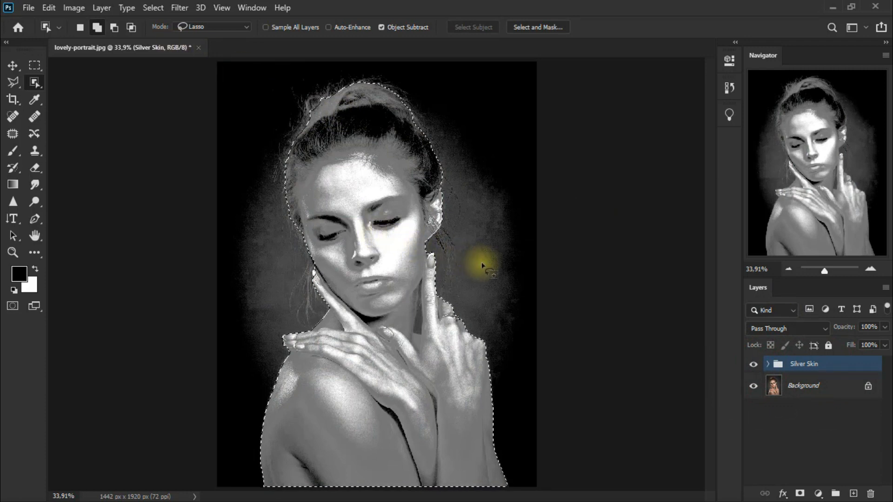
pyautogui.click(13, 65)
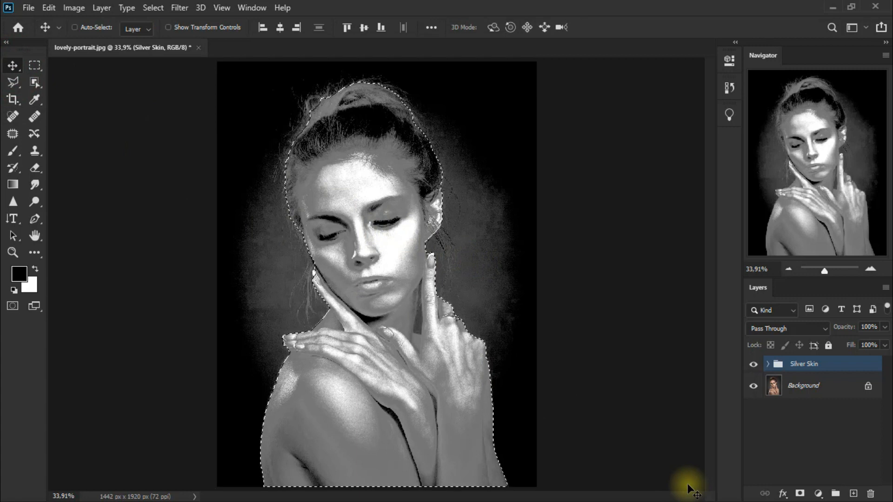
pyautogui.click(800, 493)
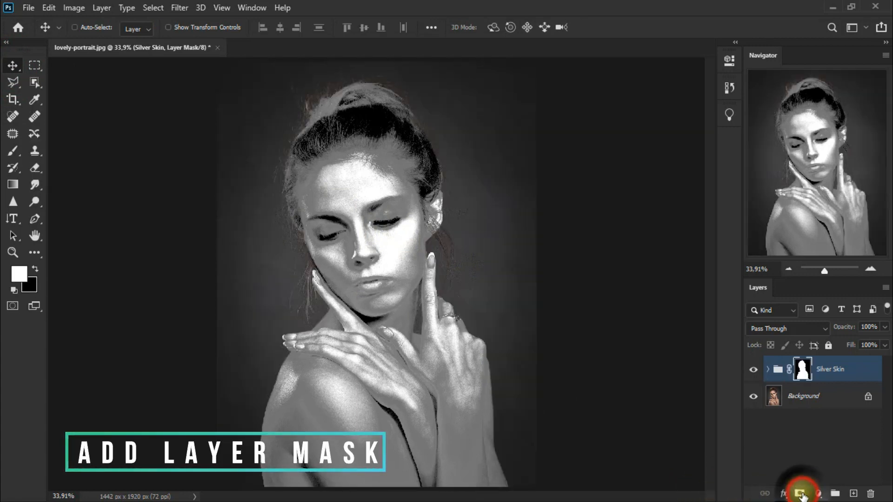
pyautogui.click(753, 370)
pyautogui.click(752, 371)
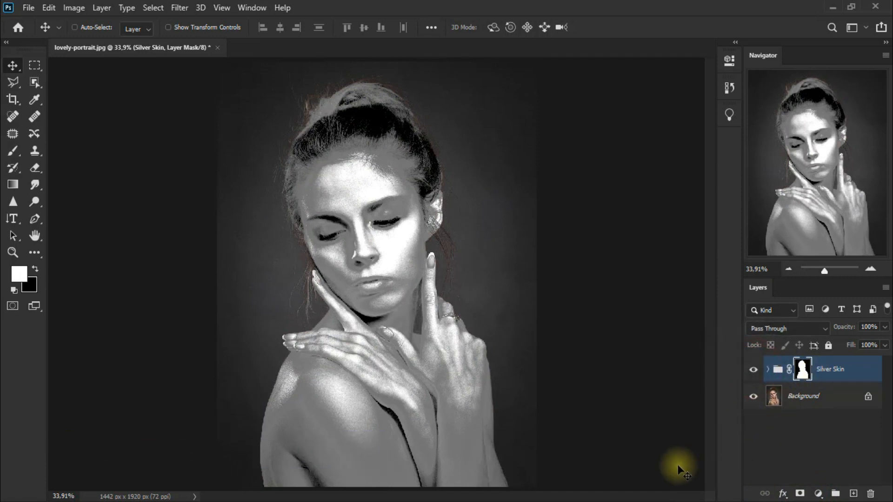
# Remove the silver effect from the hair by erasing it on the Silver Skin mask, enlarging the eraser to 100
pyautogui.click(38, 174)
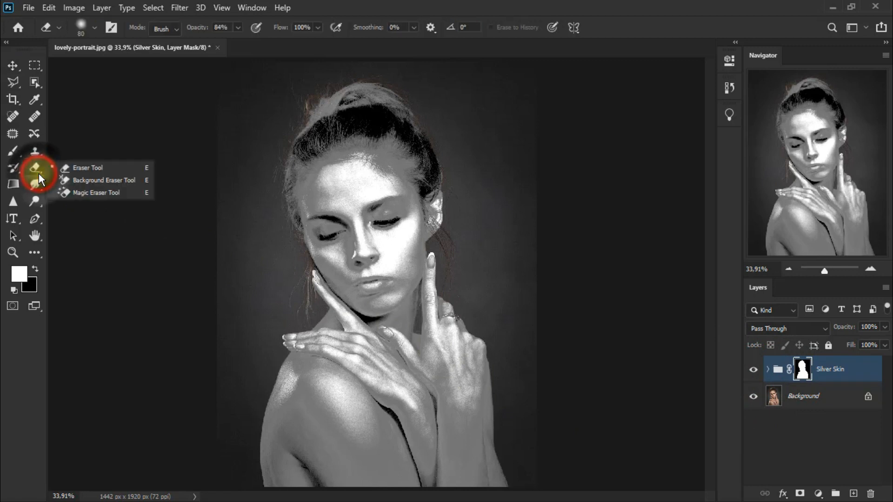
pyautogui.click(121, 170)
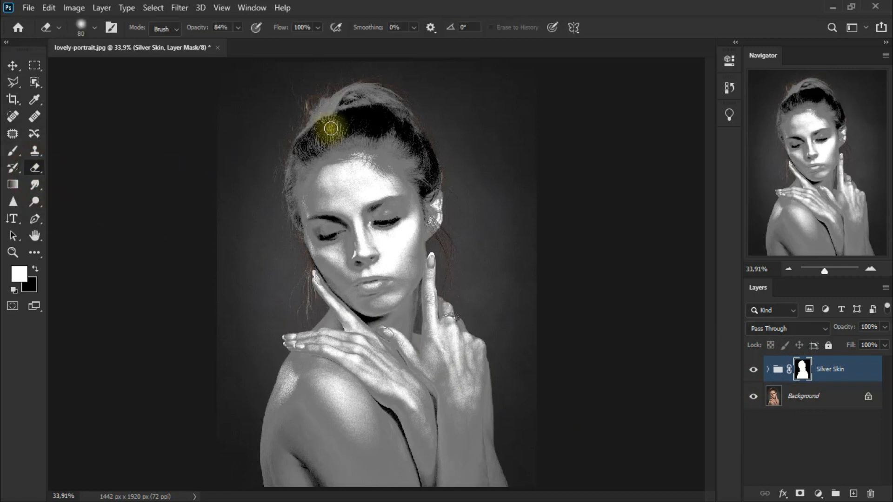
pyautogui.moveTo(331, 128)
pyautogui.mouseDown()
pyautogui.moveTo(311, 131)
pyautogui.moveTo(348, 97)
pyautogui.moveTo(323, 108)
pyautogui.moveTo(364, 131)
pyautogui.moveTo(299, 171)
pyautogui.moveTo(284, 194)
pyautogui.moveTo(291, 175)
pyautogui.mouseUp()
pyautogui.moveTo(359, 140)
pyautogui.mouseDown()
pyautogui.moveTo(335, 144)
pyautogui.moveTo(360, 92)
pyautogui.moveTo(425, 161)
pyautogui.moveTo(426, 186)
pyautogui.moveTo(424, 167)
pyautogui.mouseUp()
pyautogui.moveTo(424, 160)
pyautogui.mouseDown()
pyautogui.moveTo(402, 130)
pyautogui.moveTo(306, 152)
pyautogui.moveTo(277, 141)
pyautogui.moveTo(292, 170)
pyautogui.moveTo(398, 112)
pyautogui.moveTo(282, 241)
pyautogui.moveTo(407, 133)
pyautogui.moveTo(291, 152)
pyautogui.moveTo(382, 130)
pyautogui.moveTo(356, 123)
pyautogui.mouseUp()
pyautogui.click(753, 370)
pyautogui.click(753, 370)
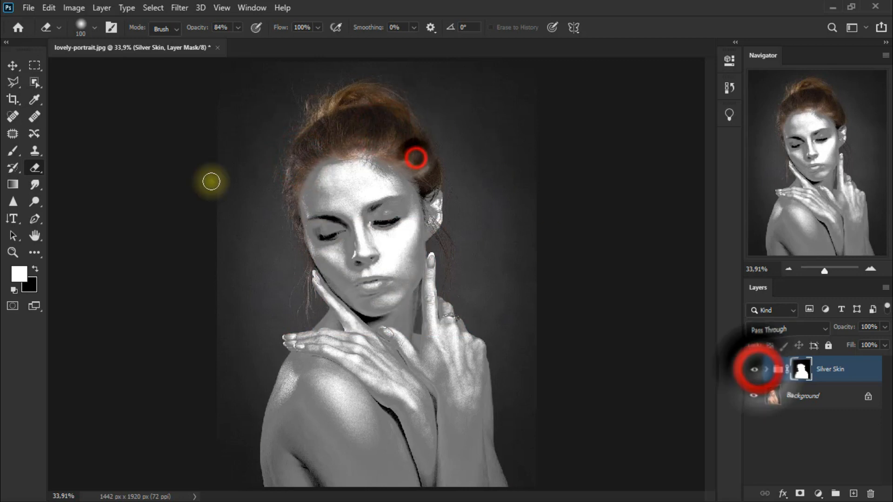
pyautogui.click(16, 67)
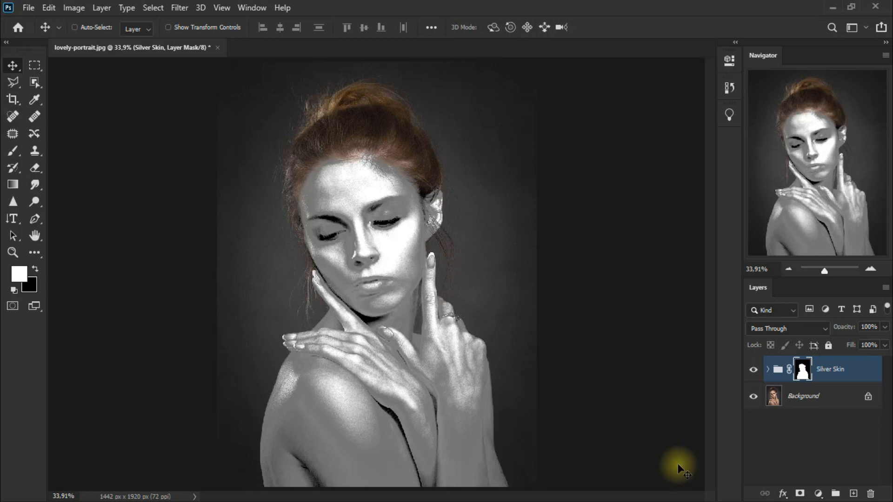
# Soften the Silver Skin group's mask with a Gaussian Blur of 3.8 pixels radius and compare the portrait with and without the group
pyautogui.click(179, 9)
pyautogui.moveTo(252, 155)
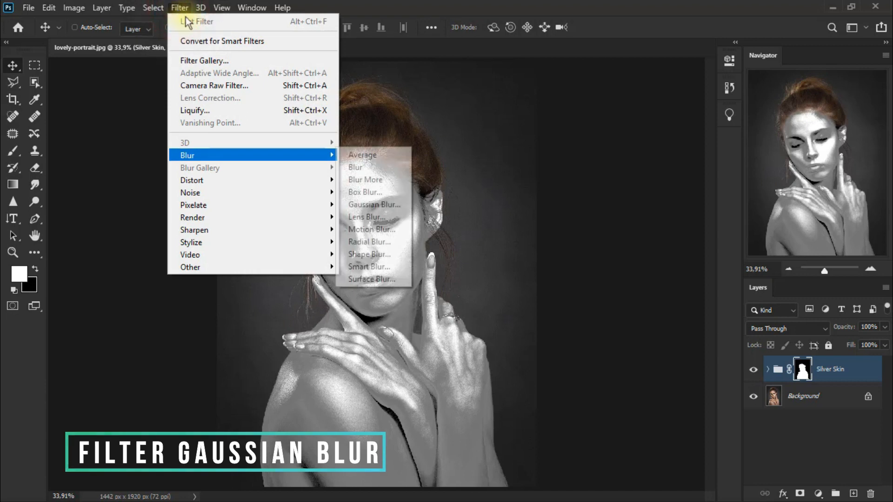
pyautogui.click(405, 205)
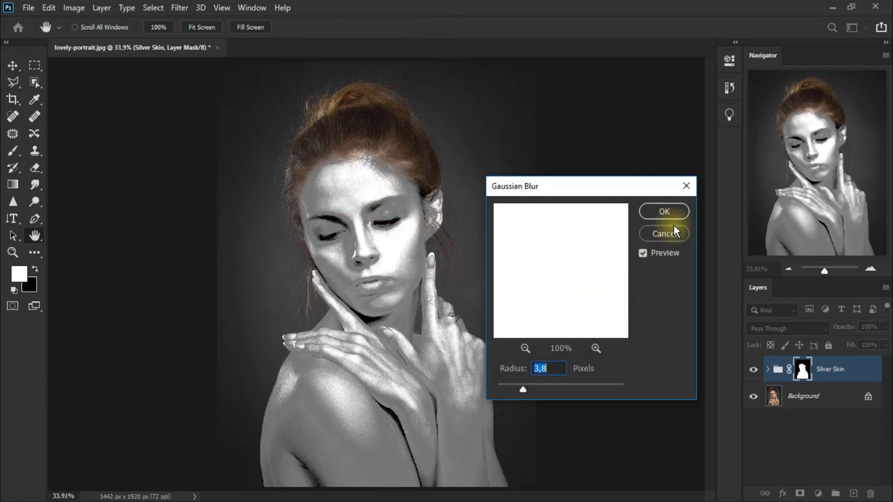
pyautogui.click(572, 267)
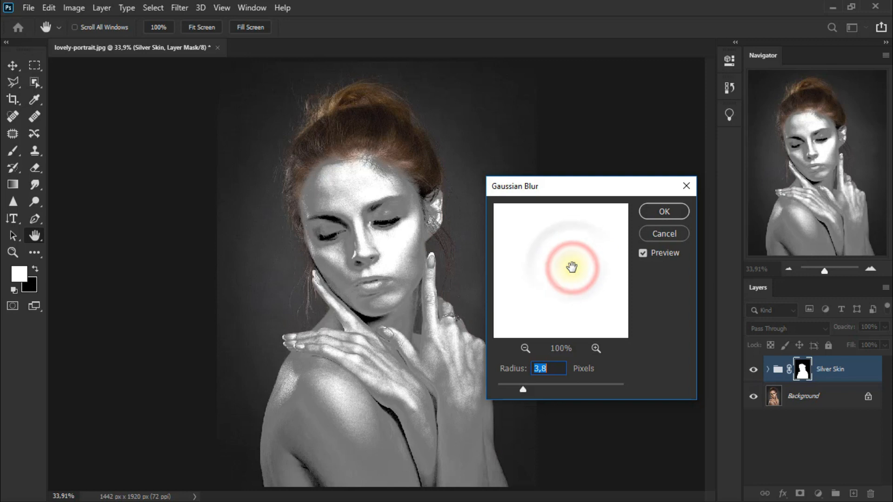
pyautogui.click(664, 212)
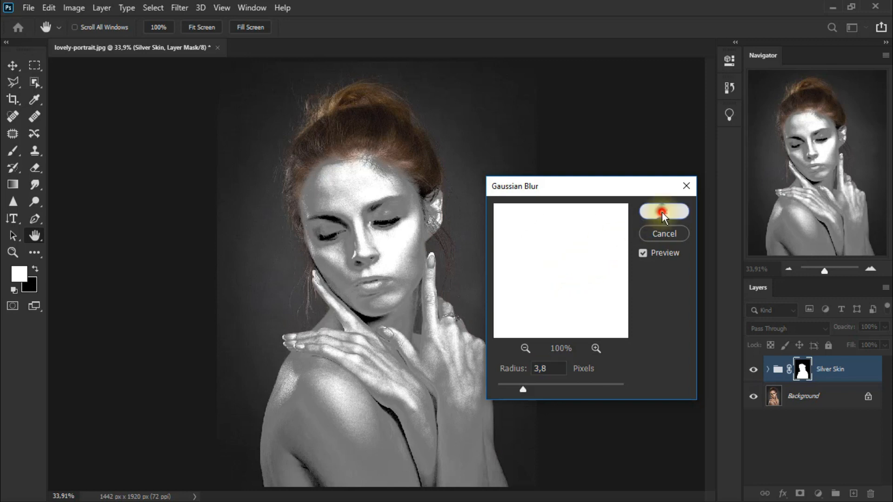
pyautogui.click(753, 369)
pyautogui.click(752, 370)
pyautogui.rightClick(804, 370)
pyautogui.click(811, 374)
pyautogui.click(802, 370)
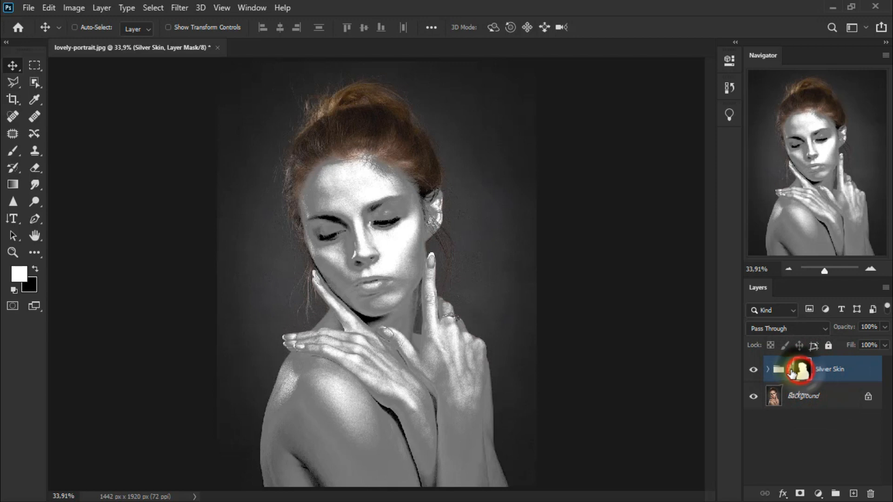
pyautogui.click(754, 369)
pyautogui.click(755, 370)
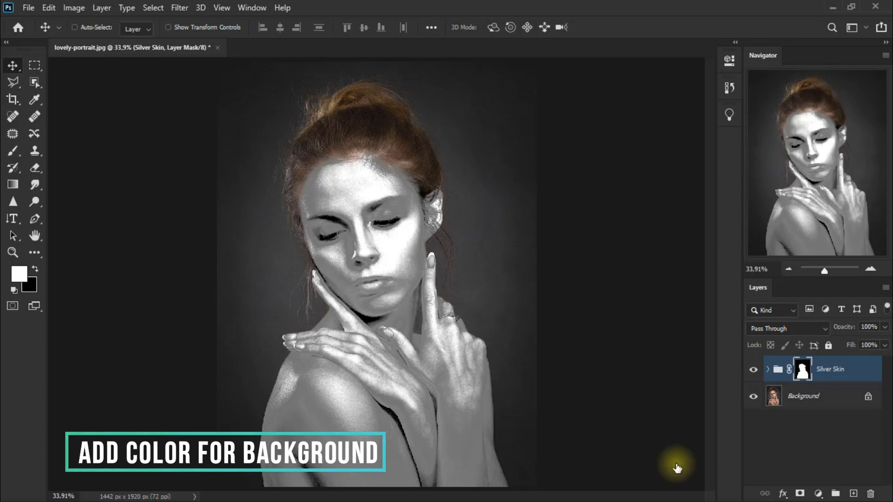
# Add a Photo Filter adjustment layer above the Silver Skin group, using the Yellow filter at 72% density
pyautogui.click(819, 494)
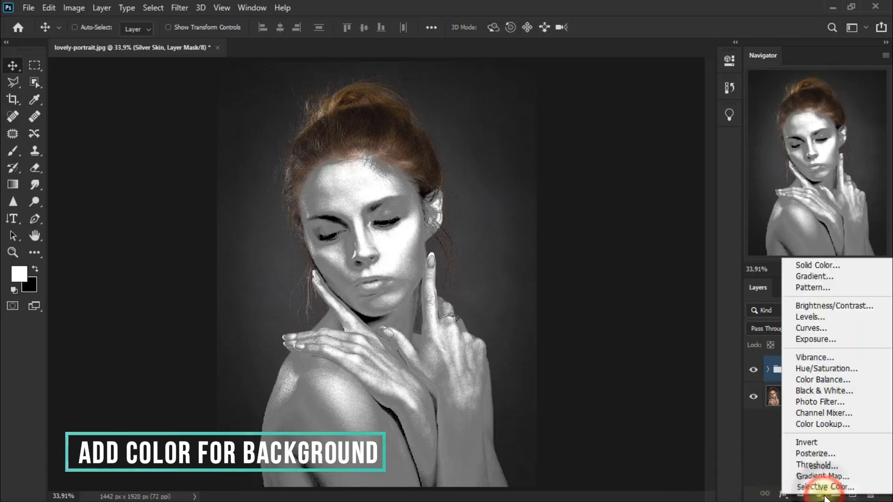
pyautogui.click(842, 407)
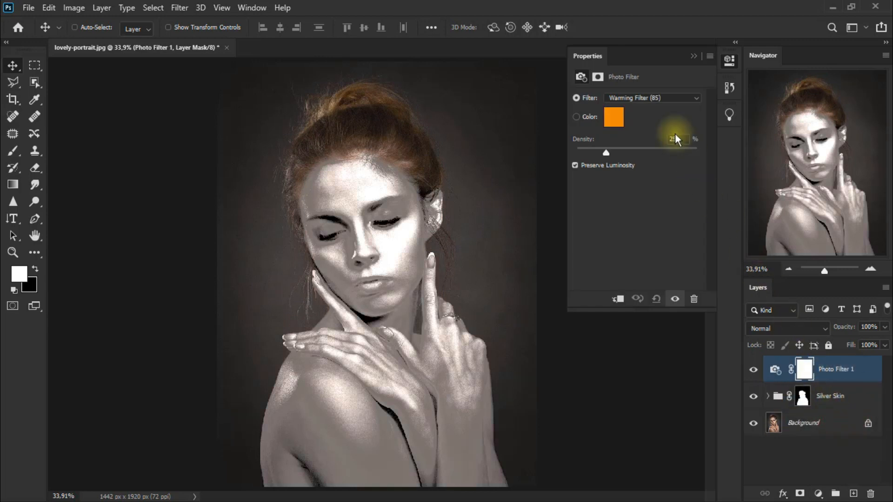
pyautogui.click(655, 99)
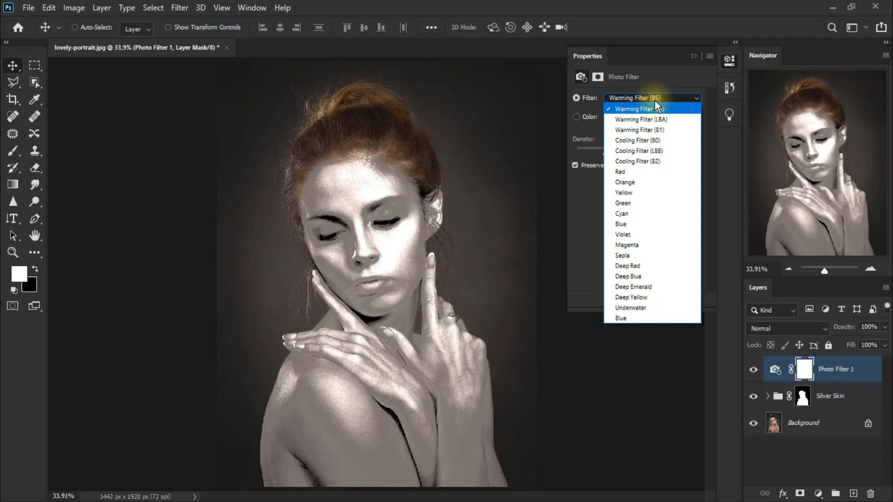
pyautogui.click(653, 191)
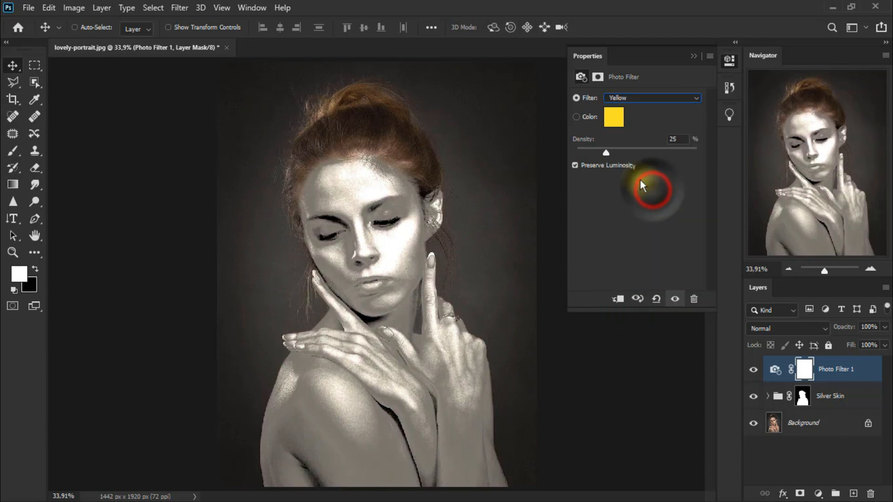
pyautogui.moveTo(607, 153); pyautogui.dragTo(647, 162)
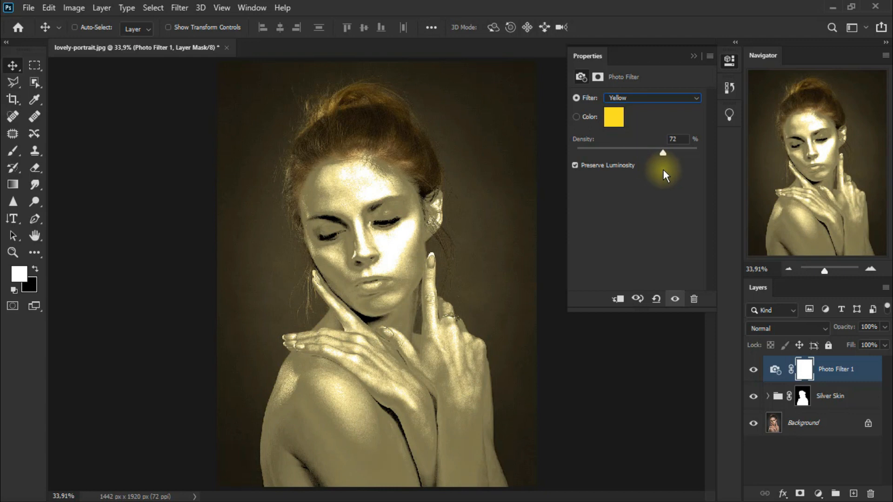
pyautogui.click(690, 53)
# Set the Photo Filter layer to Color Dodge at 34% opacity and compare the portrait with and without it
pyautogui.click(769, 328)
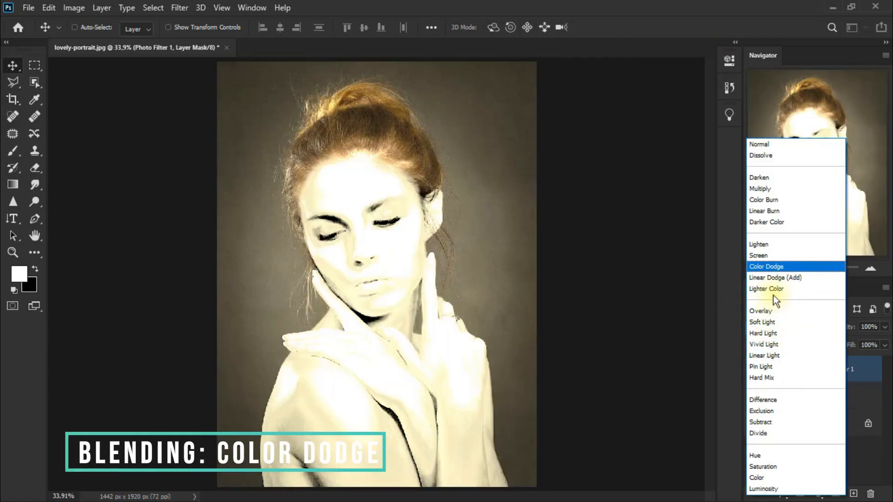
pyautogui.click(776, 268)
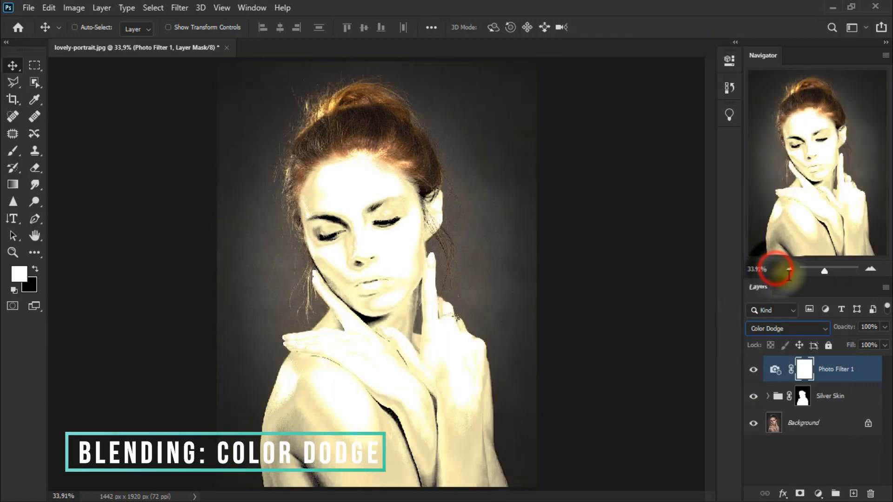
pyautogui.click(885, 328)
pyautogui.moveTo(879, 342); pyautogui.dragTo(847, 341)
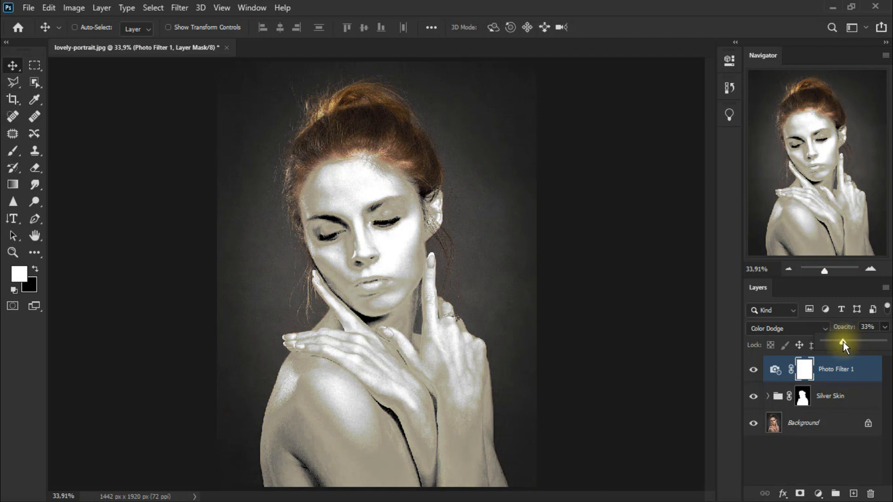
pyautogui.moveTo(844, 342); pyautogui.dragTo(844, 342)
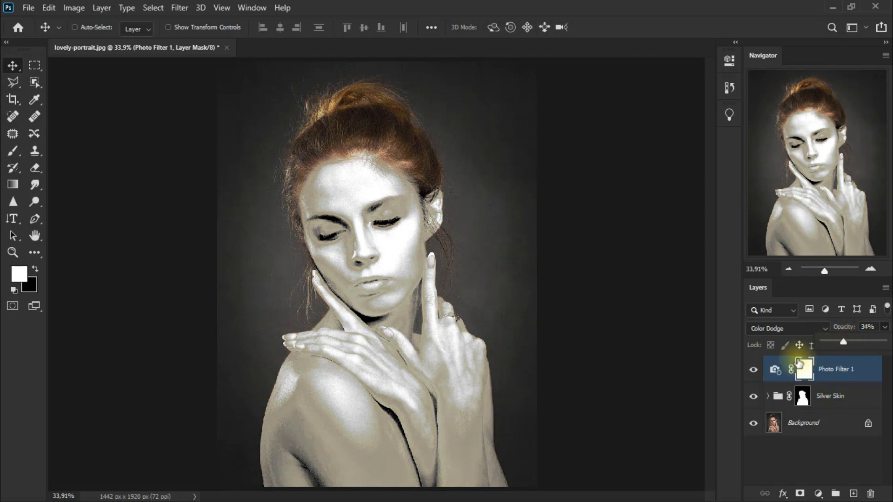
pyautogui.click(753, 372)
pyautogui.click(753, 372)
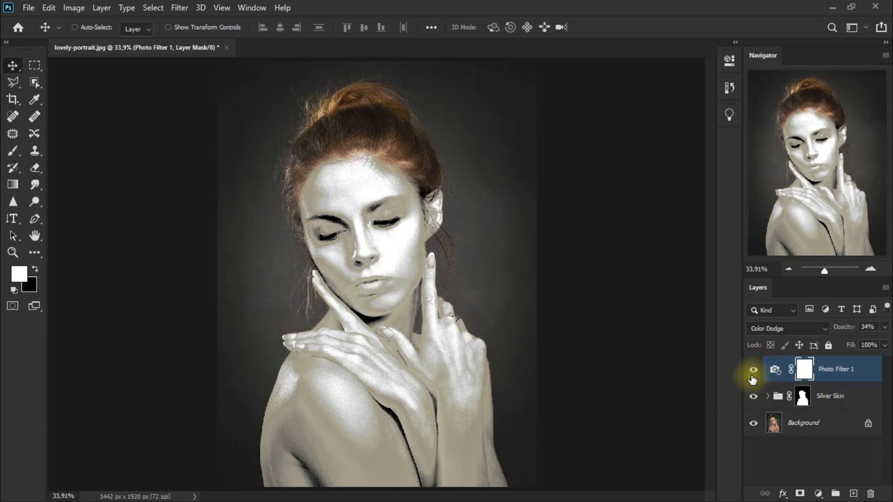
# Clear the silver skin area from the Photo Filter mask using the Silver Skin mask as selection, deselect, and compare the result with and without the mask
pyautogui.keyDown('ctrl'); pyautogui.click(802, 405); pyautogui.keyUp('ctrl')
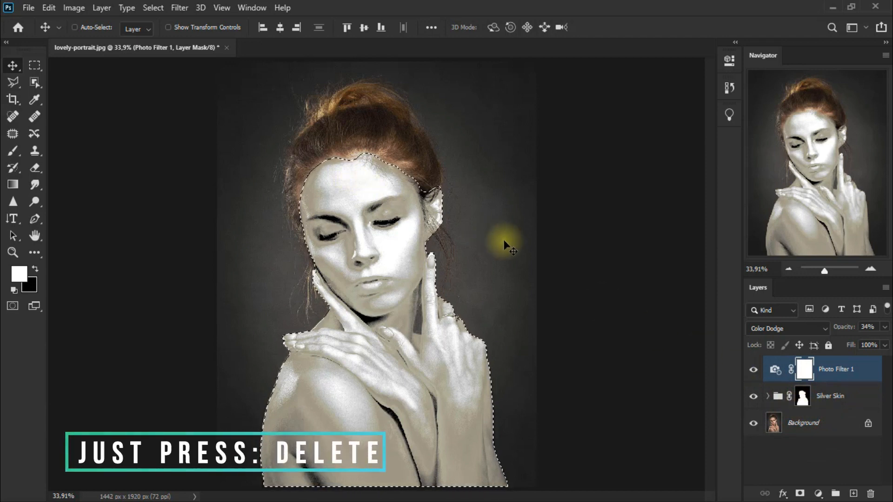
pyautogui.press('Delete')
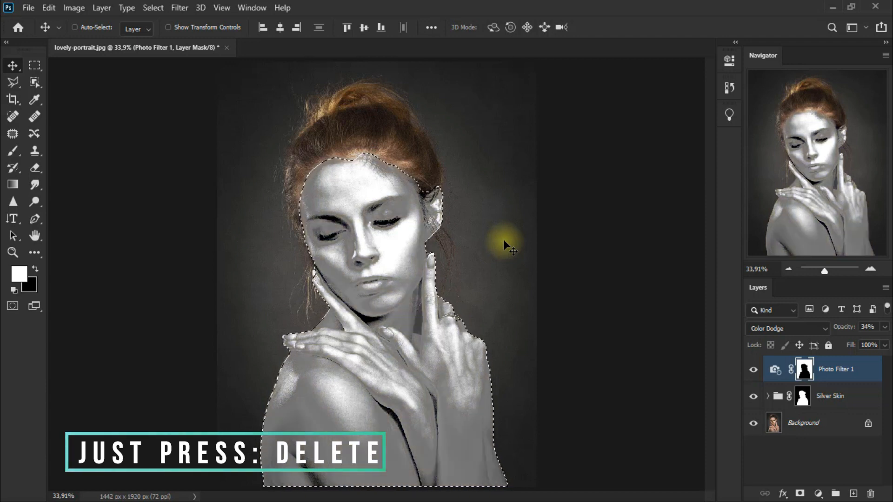
pyautogui.hotkey('ctrl', 'd')
pyautogui.click(754, 369)
pyautogui.click(753, 370)
pyautogui.rightClick(805, 372)
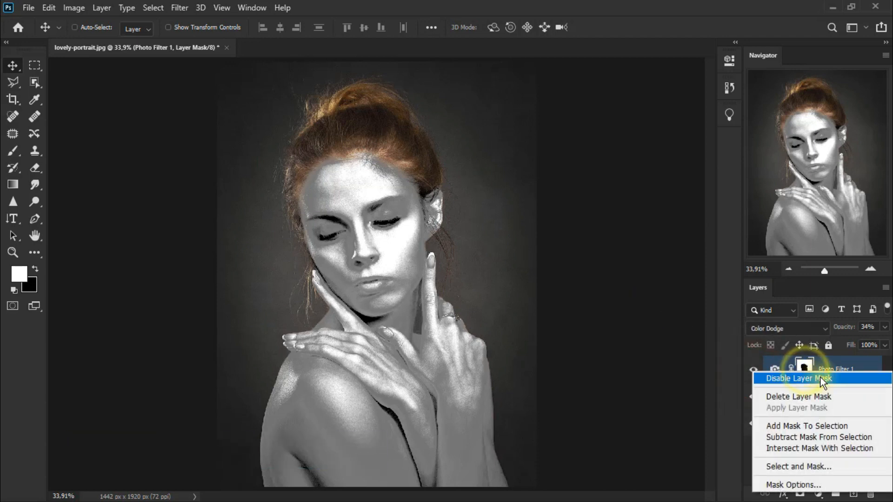
pyautogui.click(812, 374)
pyautogui.click(807, 371)
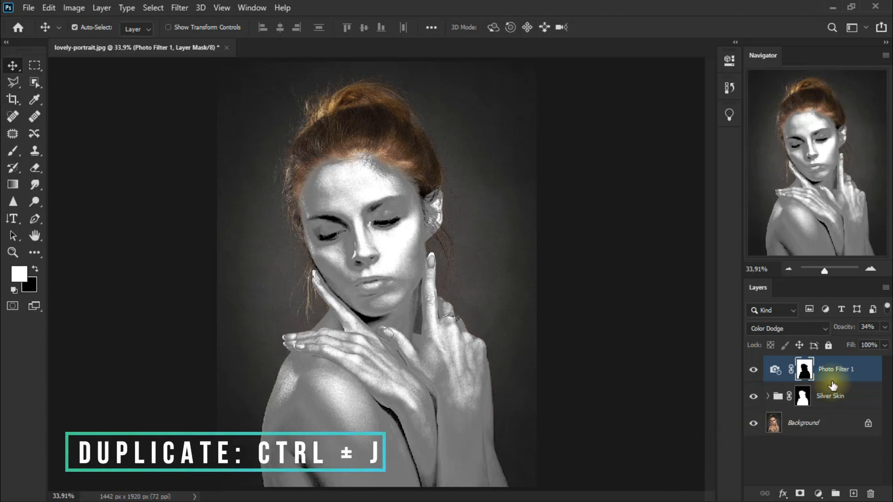
# Duplicate the masked Photo Filter layer, set the copy to Screen at 100% opacity, and compare the portrait with and without it
pyautogui.hotkey('ctrl', 'j')
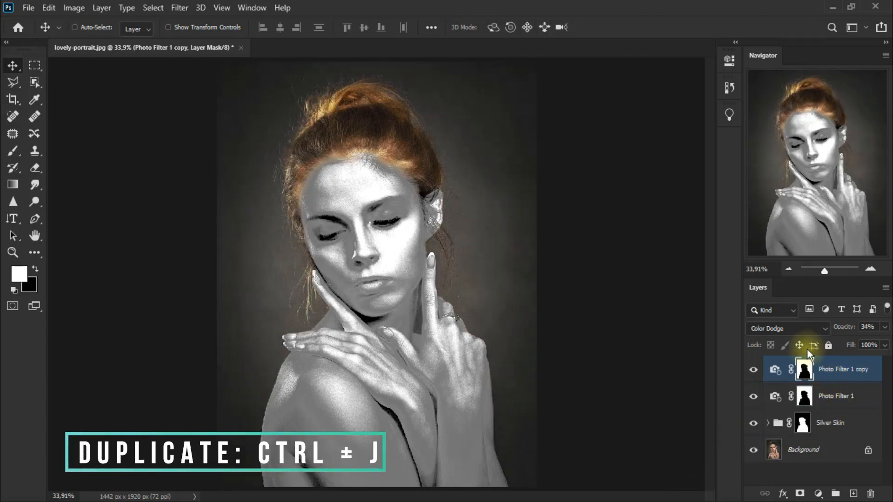
pyautogui.click(791, 327)
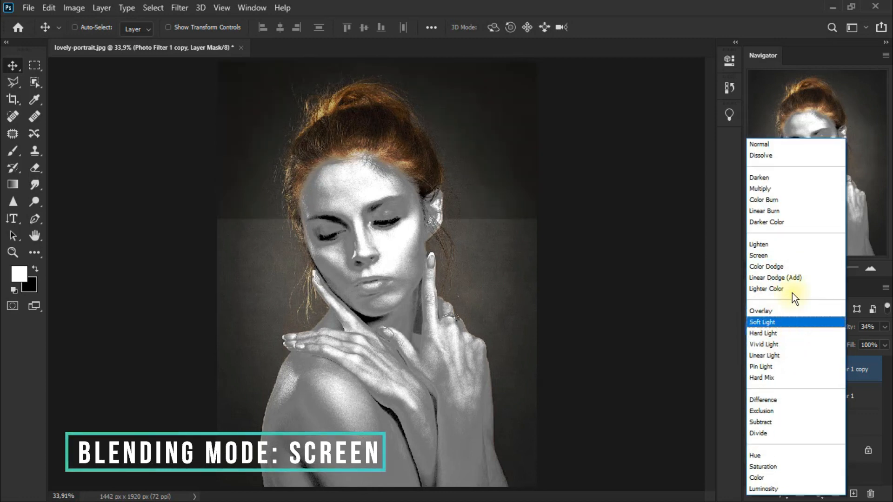
pyautogui.click(794, 257)
pyautogui.click(887, 334)
pyautogui.moveTo(841, 341); pyautogui.dragTo(883, 342)
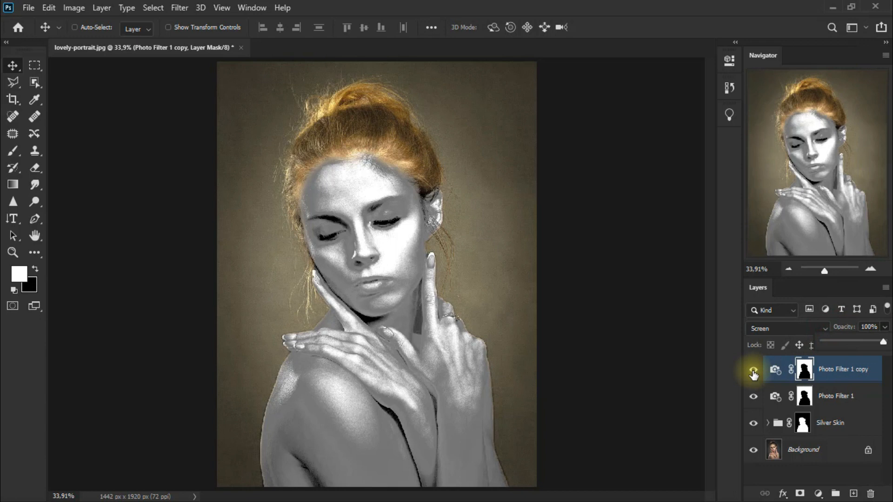
pyautogui.click(753, 372)
pyautogui.click(754, 372)
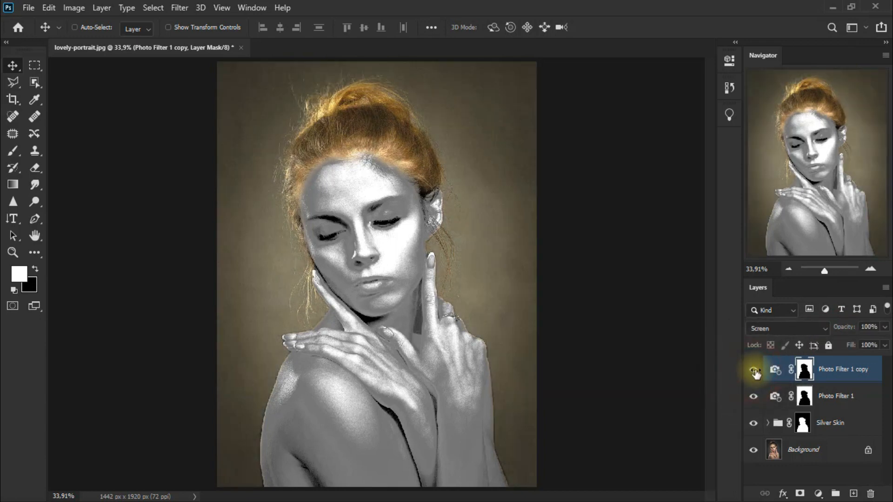
pyautogui.click(885, 327)
pyautogui.moveTo(886, 341)
pyautogui.mouseDown()
pyautogui.moveTo(860, 347)
pyautogui.moveTo(887, 345)
pyautogui.mouseUp()
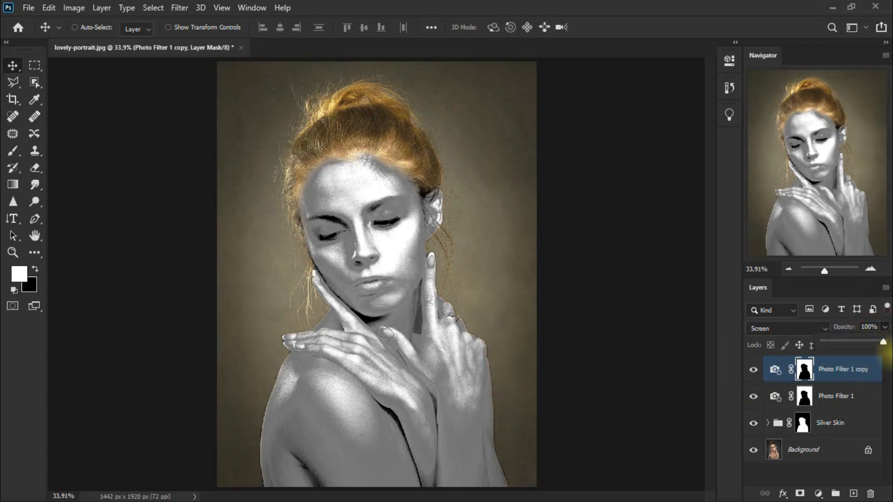